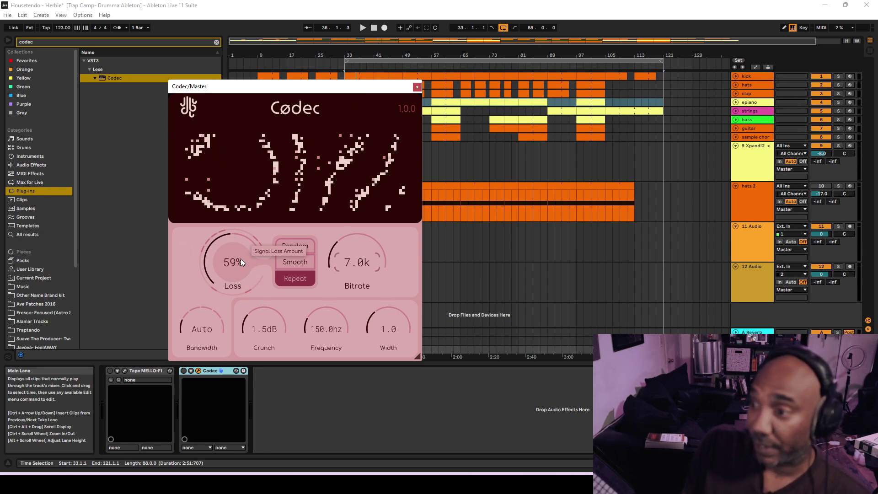
# Play the looped section briefly without the effect, stop playback and turn on the Codec device on the Master.
pyautogui.press('space')
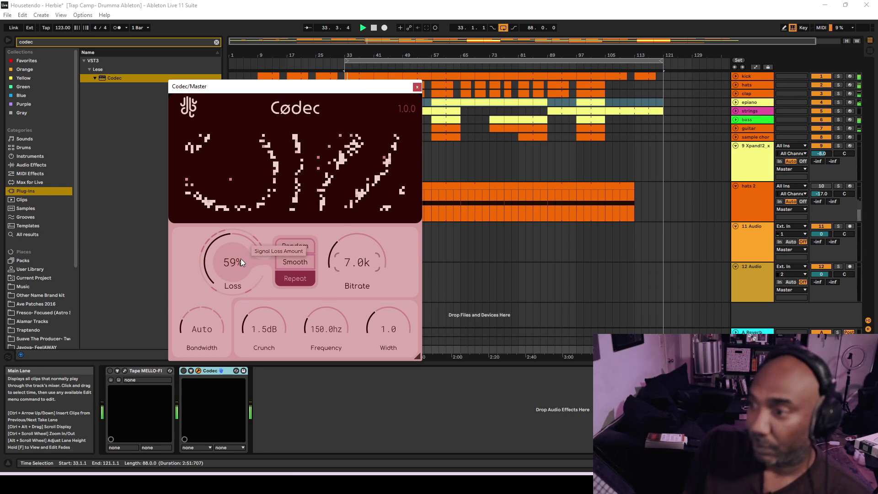
pyautogui.press('space')
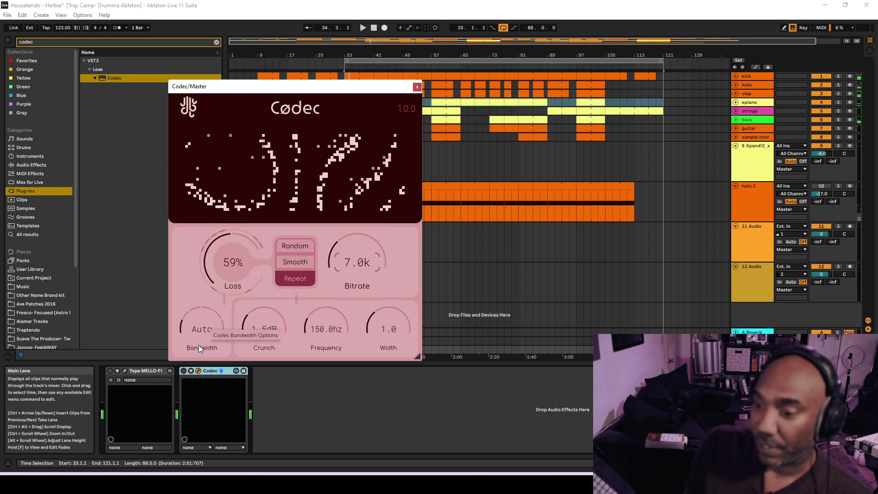
pyautogui.click(183, 371)
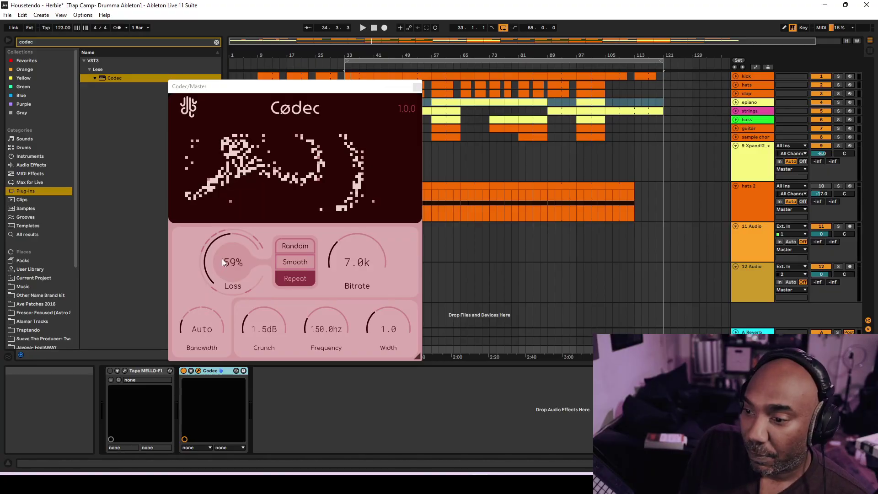
# Lower the Loss amount in the Master's Codec gradually to 1%.
pyautogui.moveTo(223, 258); pyautogui.dragTo(247, 343)
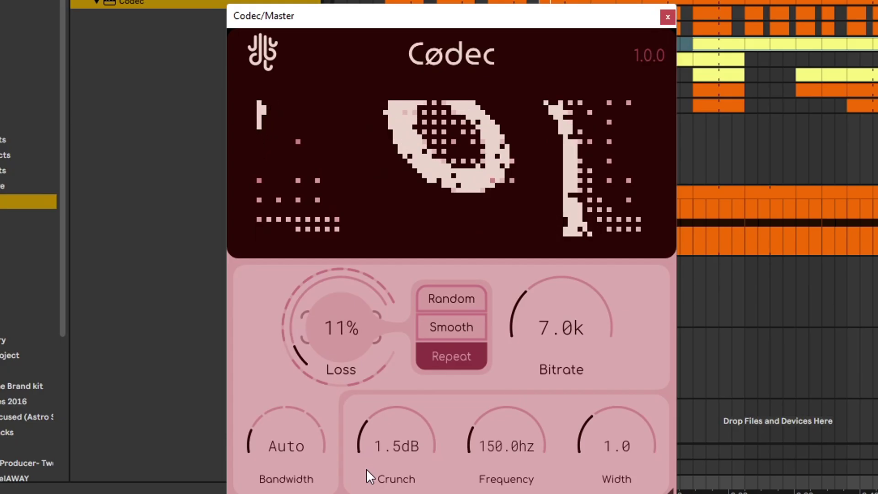
pyautogui.moveTo(367, 470); pyautogui.dragTo(372, 487)
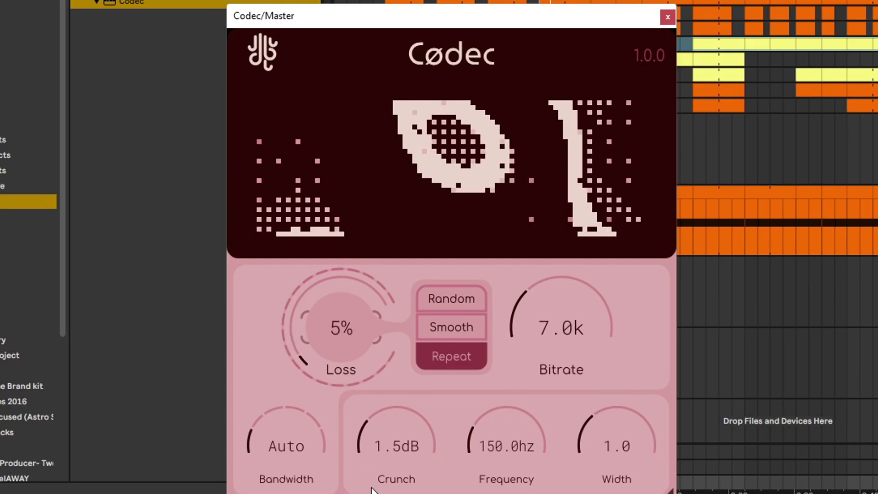
pyautogui.moveTo(328, 345)
pyautogui.mouseDown()
pyautogui.moveTo(306, 270)
pyautogui.moveTo(324, 161)
pyautogui.moveTo(307, 287)
pyautogui.moveTo(314, 342)
pyautogui.mouseUp()
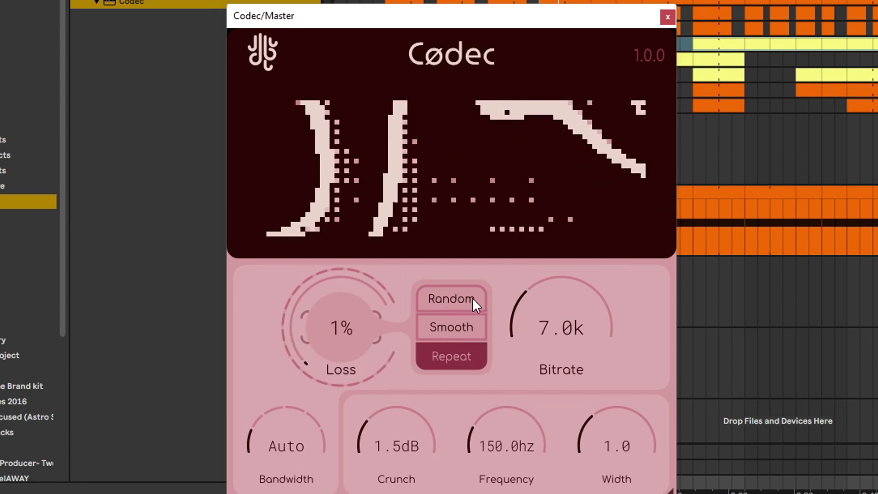
# Try the Random loss mode with 9% Loss and the Smooth loss mode with 30% Loss on the Master.
pyautogui.click(455, 297)
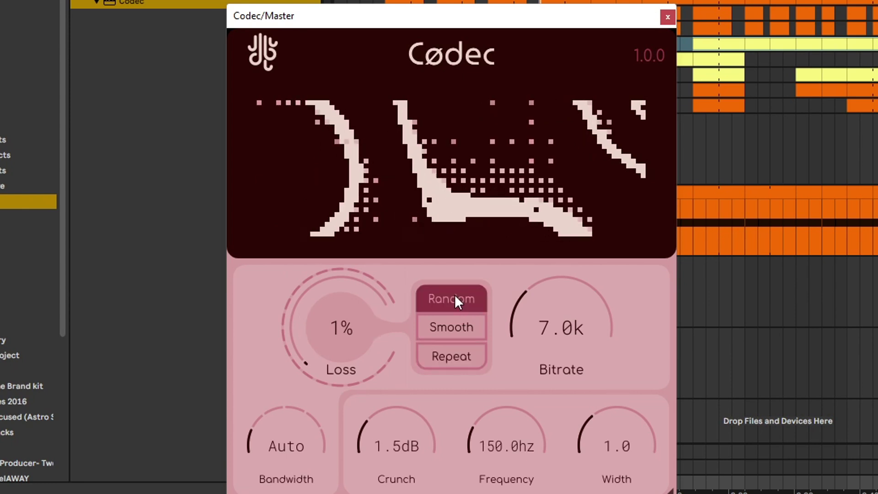
pyautogui.moveTo(322, 343)
pyautogui.mouseDown()
pyautogui.moveTo(300, 216)
pyautogui.moveTo(312, 159)
pyautogui.moveTo(307, 266)
pyautogui.moveTo(328, 330)
pyautogui.mouseUp()
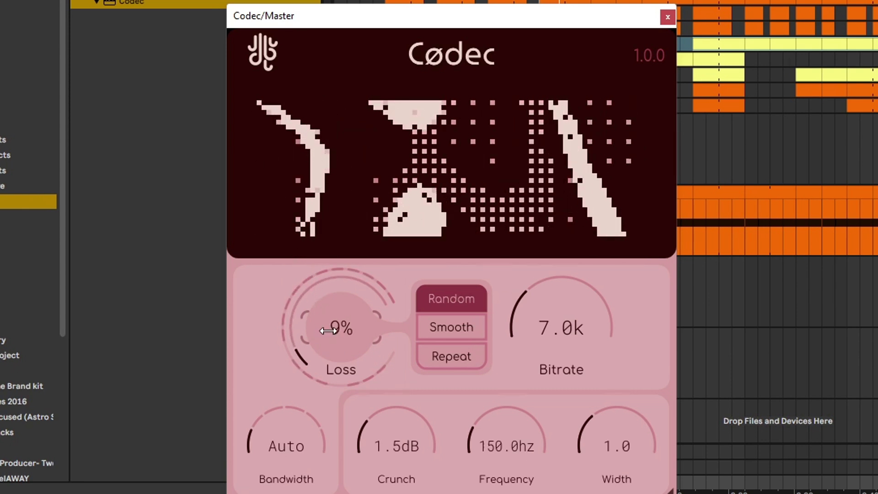
pyautogui.click(467, 327)
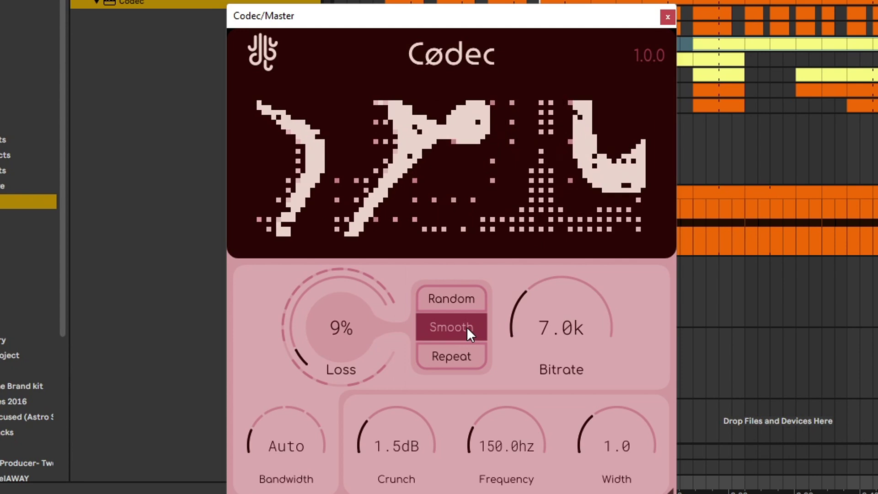
pyautogui.moveTo(313, 340); pyautogui.dragTo(301, 276)
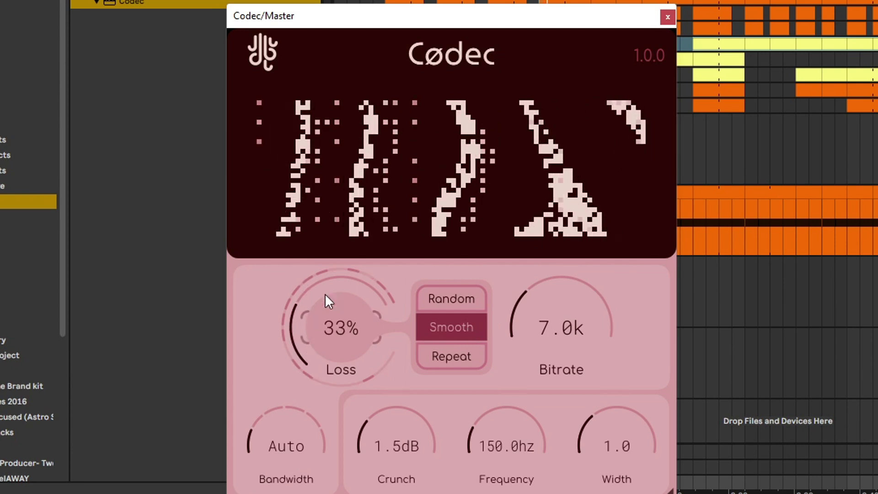
pyautogui.moveTo(334, 345)
pyautogui.mouseDown()
pyautogui.moveTo(312, 254)
pyautogui.moveTo(340, 357)
pyautogui.mouseUp()
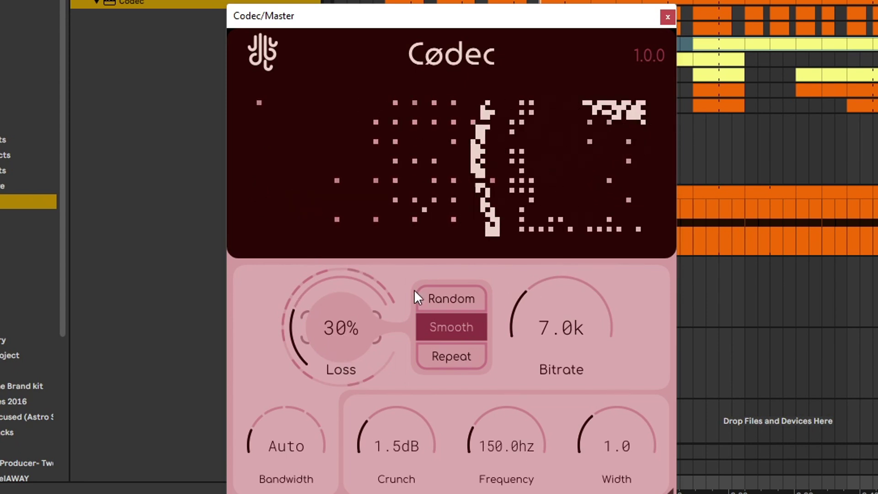
# Compare the Random and Smooth loss modes in the Master's Codec and settle on Repeat.
pyautogui.click(435, 295)
pyautogui.click(442, 330)
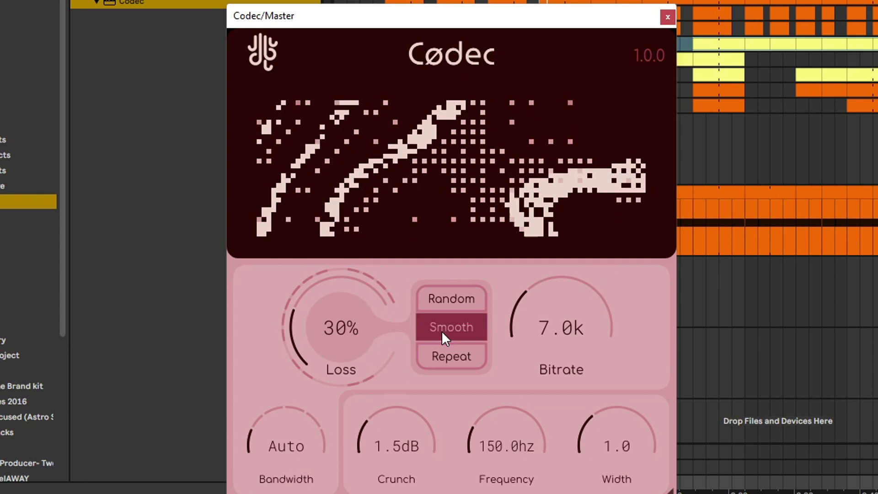
pyautogui.click(442, 360)
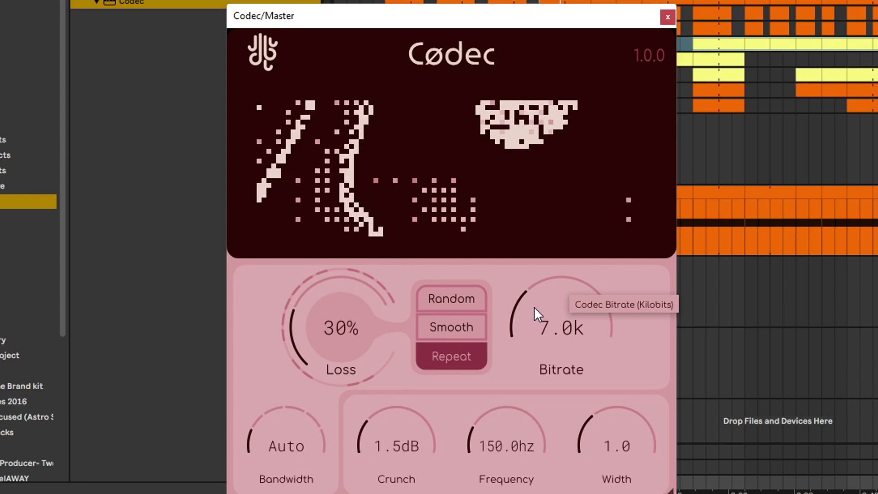
# Set the Master Codec's Bitrate to 66k, Loss to 14% and Bandwidth to 6khz.
pyautogui.moveTo(534, 307); pyautogui.dragTo(519, 192)
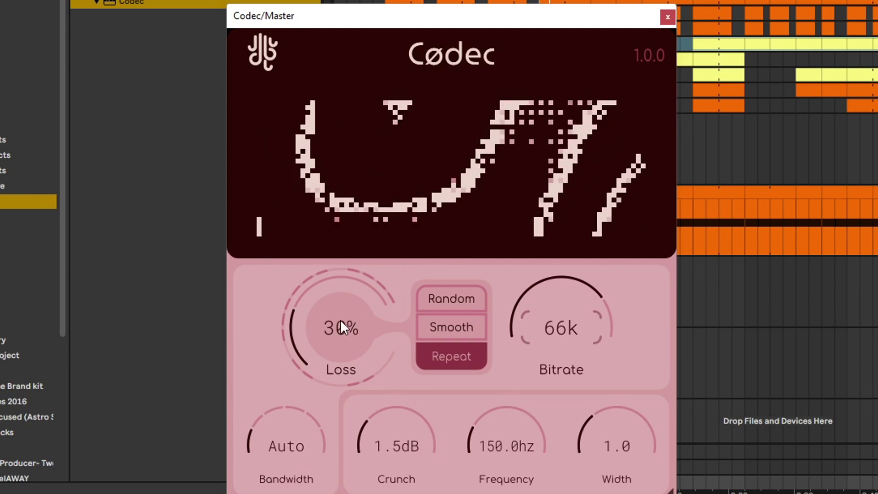
pyautogui.moveTo(317, 329); pyautogui.dragTo(382, 429)
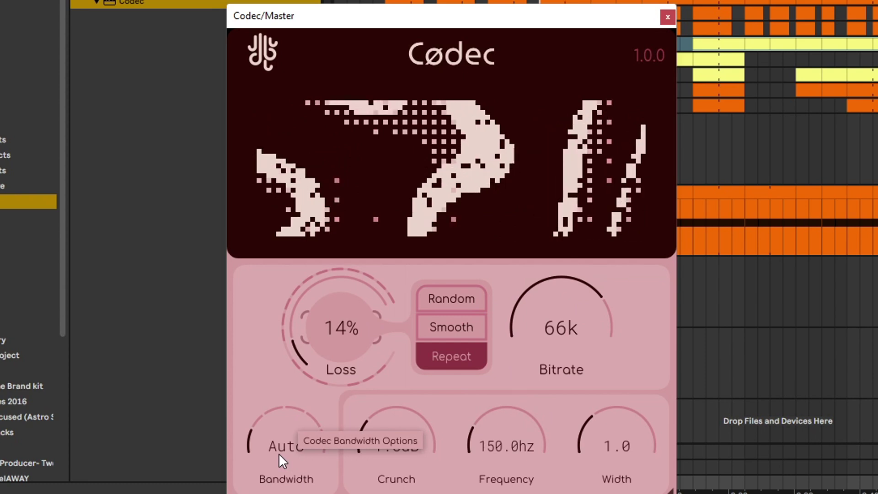
pyautogui.moveTo(285, 450); pyautogui.dragTo(278, 358)
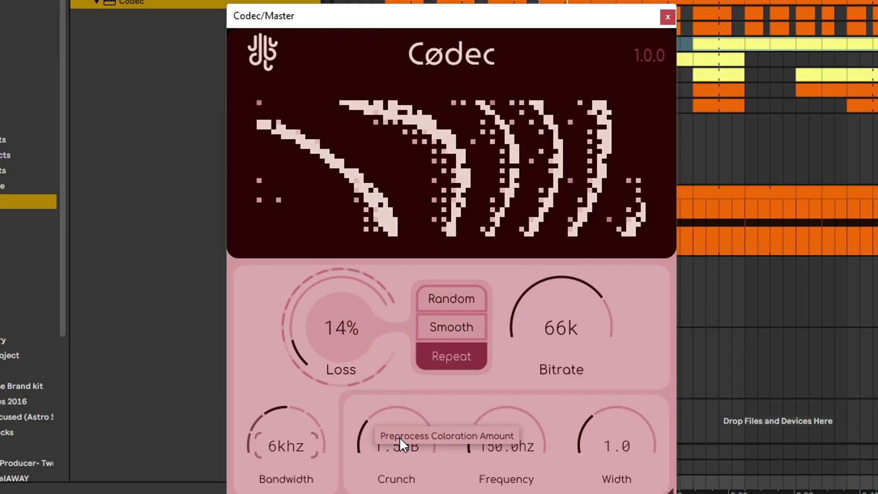
# Try the Master Codec's Crunch at 0.21dB and 8.0dB, and settle on 1.1dB.
pyautogui.moveTo(400, 437); pyautogui.dragTo(398, 462)
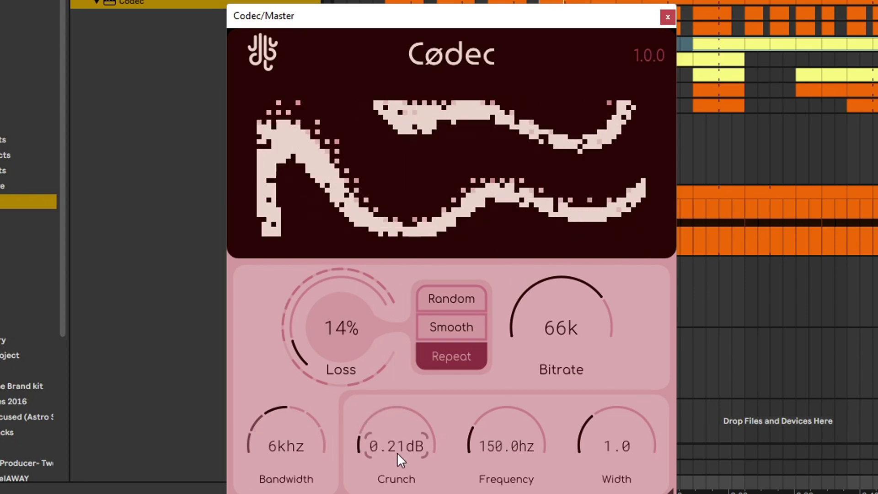
pyautogui.moveTo(398, 447); pyautogui.dragTo(384, 390)
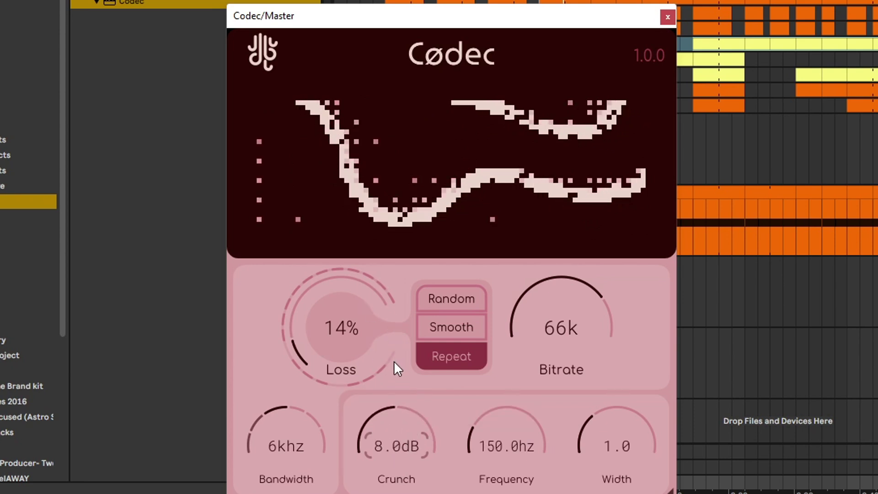
pyautogui.moveTo(387, 444); pyautogui.dragTo(392, 475)
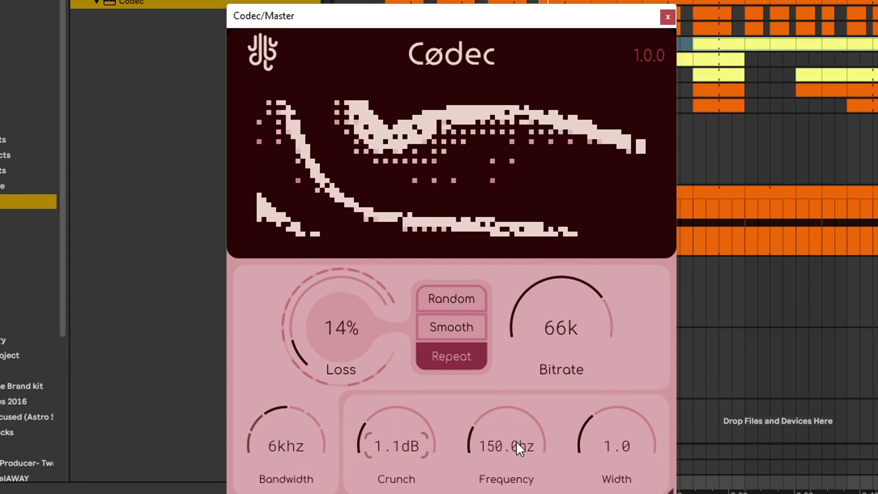
# Set the Master Codec's Frequency to 449.5hz and Bitrate to 36k, and raise the Width.
pyautogui.moveTo(516, 441); pyautogui.dragTo(562, 493)
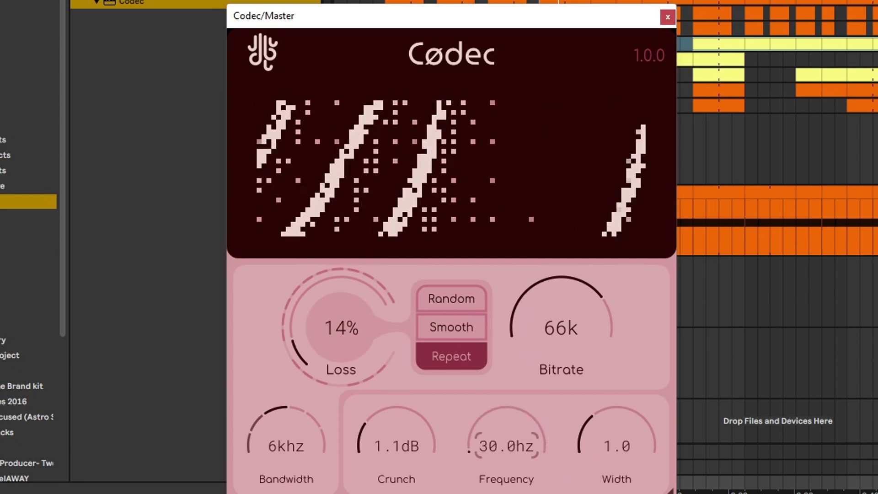
pyautogui.moveTo(547, 307); pyautogui.dragTo(539, 398)
pyautogui.moveTo(499, 447)
pyautogui.mouseDown()
pyautogui.moveTo(476, 345)
pyautogui.moveTo(488, 246)
pyautogui.moveTo(482, 323)
pyautogui.moveTo(495, 438)
pyautogui.mouseUp()
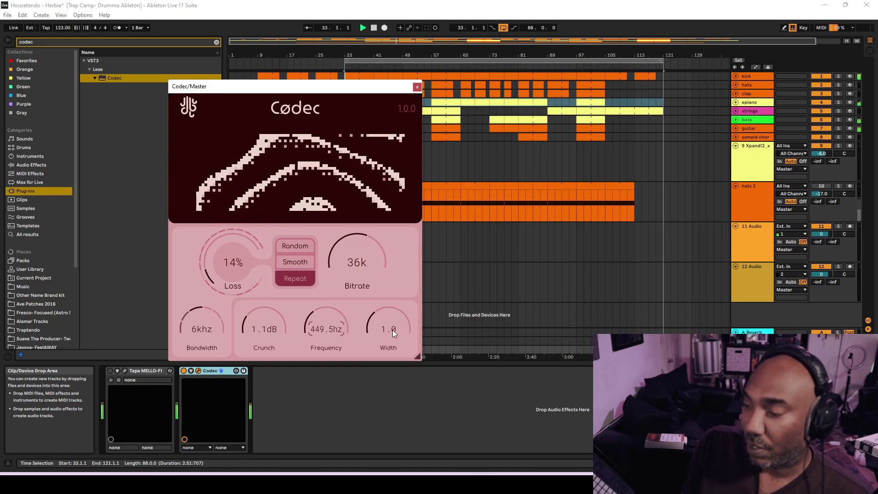
pyautogui.moveTo(393, 330); pyautogui.dragTo(386, 261)
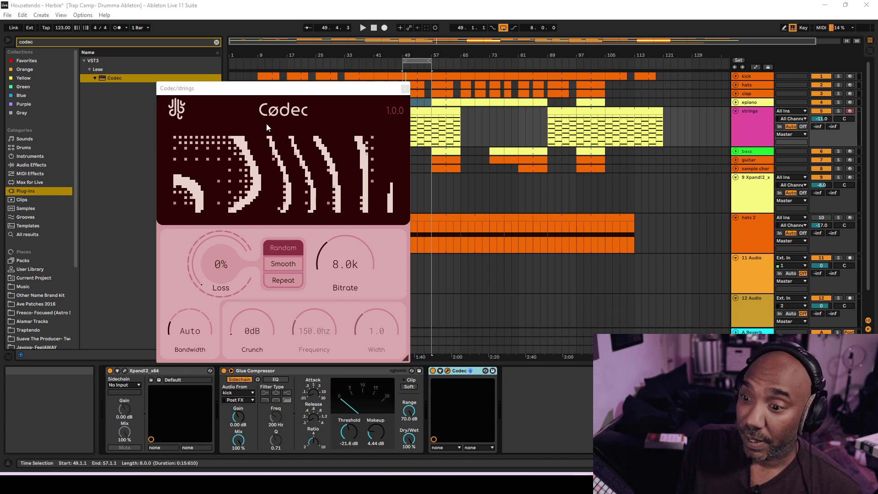
# Bypass Codec on the strings track, play the eight-bar loop and solo the strings.
pyautogui.click(433, 371)
pyautogui.press('space')
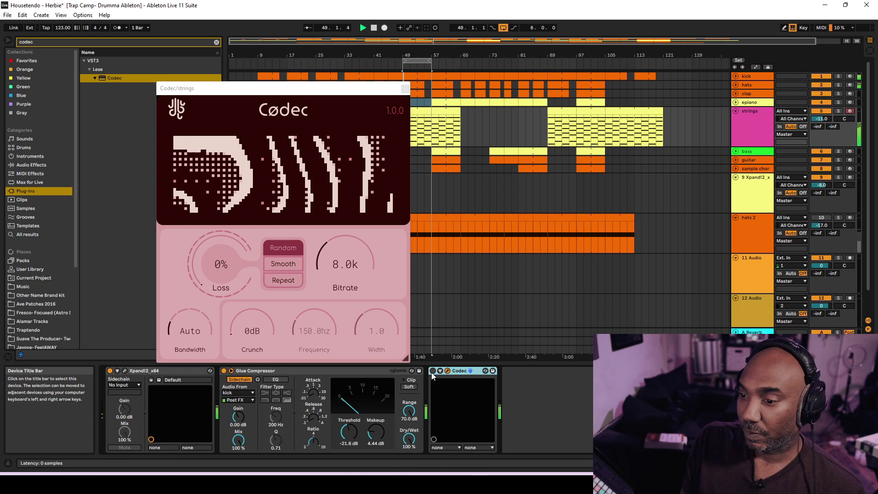
pyautogui.click(841, 113)
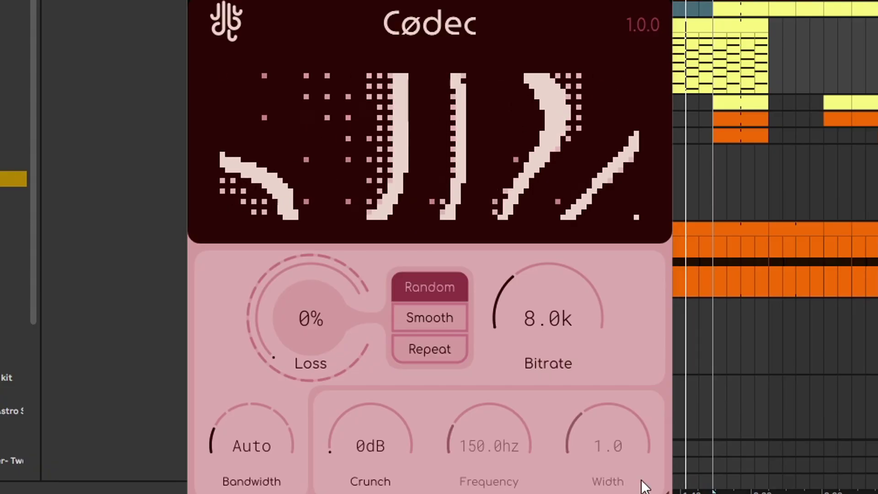
# Set the strings Codec's Bitrate to 37k, Loss to 23% and Bandwidth to Auto.
pyautogui.moveTo(492, 308); pyautogui.dragTo(507, 228)
pyautogui.moveTo(345, 303); pyautogui.dragTo(285, 284)
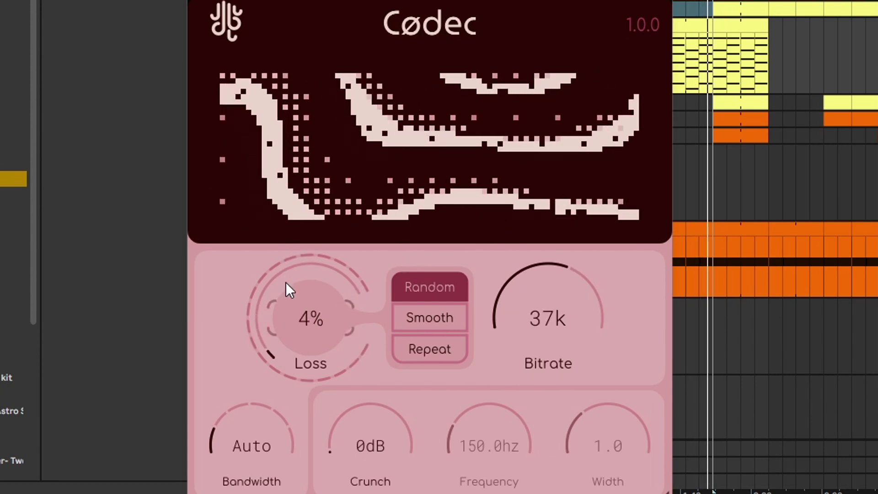
pyautogui.moveTo(293, 320); pyautogui.dragTo(300, 281)
pyautogui.moveTo(243, 447); pyautogui.dragTo(255, 472)
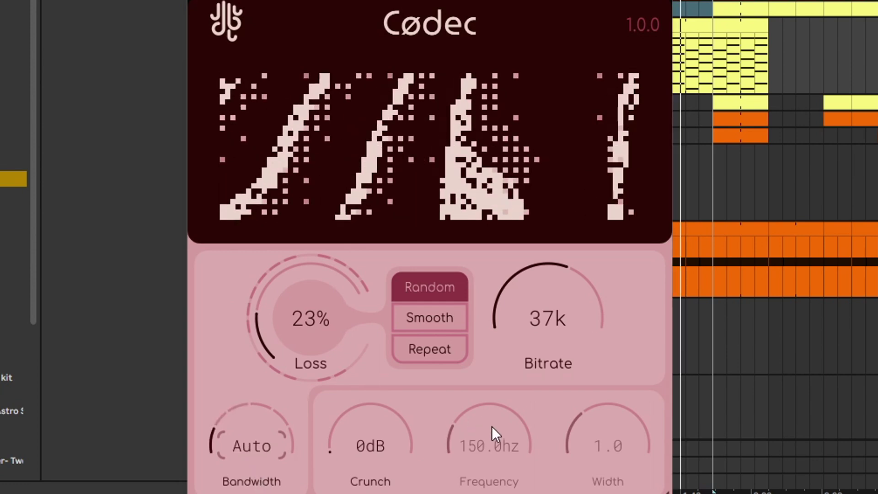
# Try the Repeat loss mode on the strings, choose Smooth instead and lower the Bitrate to 8.4k.
pyautogui.click(429, 351)
pyautogui.click(430, 322)
pyautogui.moveTo(520, 303); pyautogui.dragTo(531, 364)
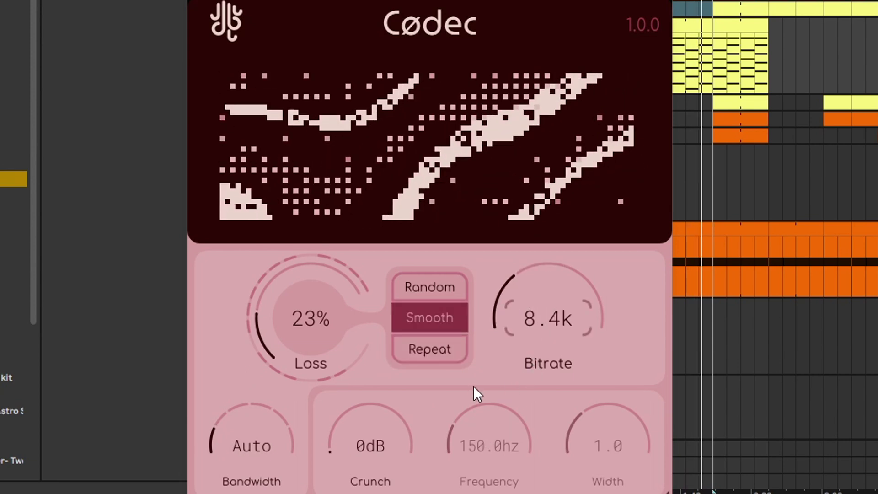
# Set the strings Codec's Crunch to 4.9dB, Frequency to 2.8khz and Width to 5.0.
pyautogui.moveTo(377, 438); pyautogui.dragTo(370, 385)
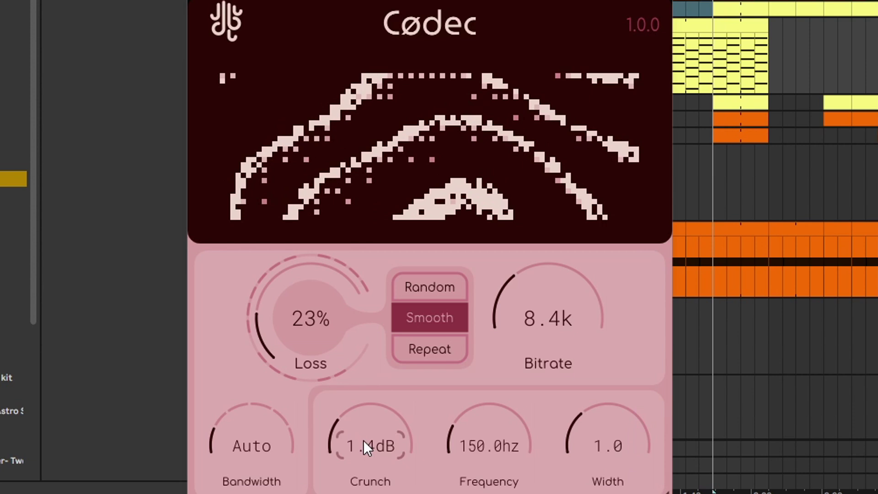
pyautogui.moveTo(363, 440); pyautogui.dragTo(371, 324)
pyautogui.moveTo(483, 432); pyautogui.dragTo(464, 312)
pyautogui.moveTo(606, 439); pyautogui.dragTo(603, 263)
pyautogui.moveTo(371, 444); pyautogui.dragTo(371, 486)
# Lower the strings Codec's Loss to 7%, try the Repeat mode and switch to Random with a 25k Bitrate.
pyautogui.moveTo(295, 325); pyautogui.dragTo(336, 406)
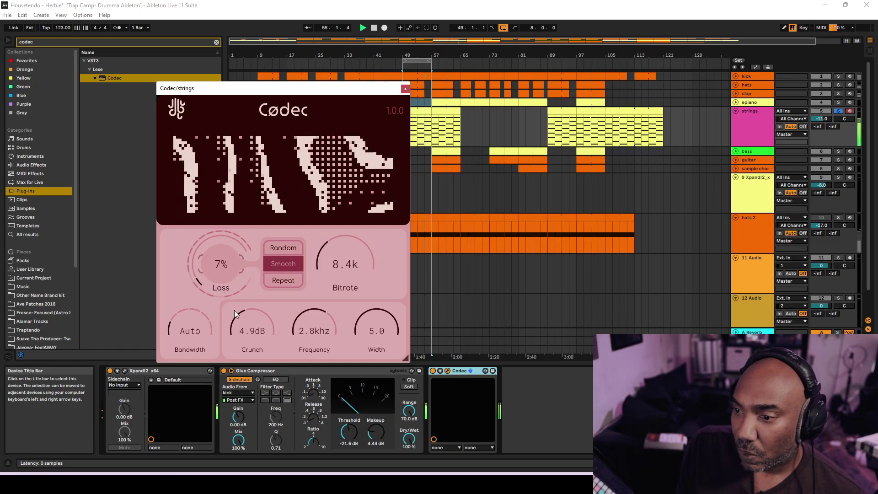
pyautogui.click(283, 279)
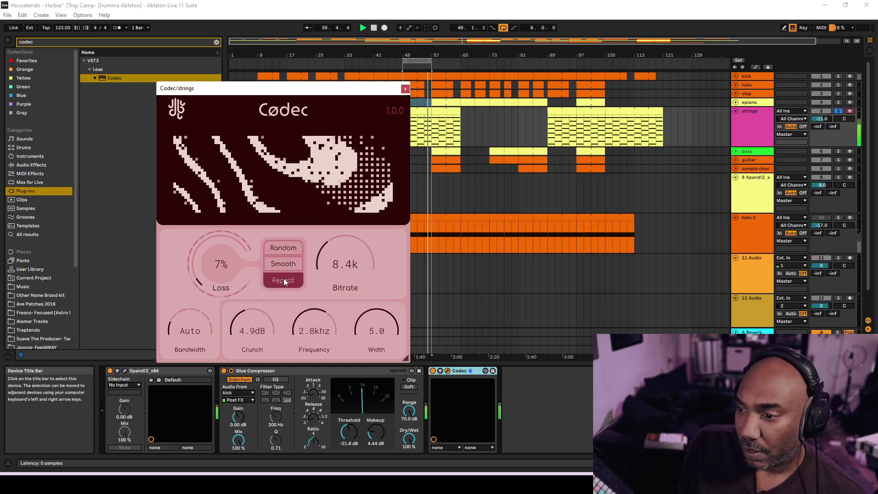
pyautogui.moveTo(337, 266)
pyautogui.mouseDown()
pyautogui.moveTo(337, 233)
pyautogui.moveTo(337, 249)
pyautogui.mouseUp()
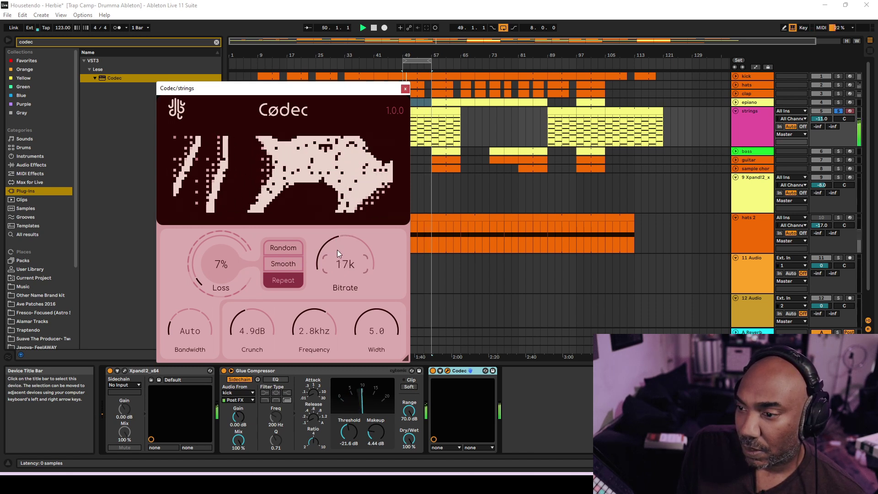
pyautogui.click(299, 242)
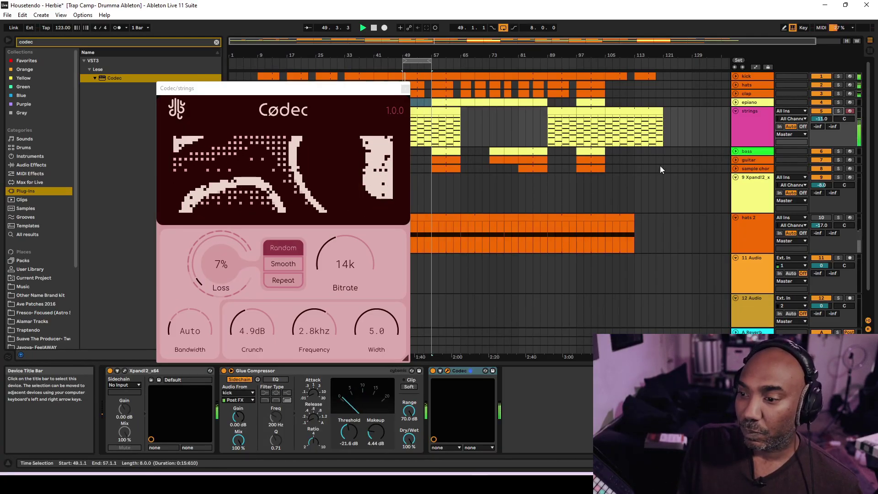
pyautogui.moveTo(330, 264); pyautogui.dragTo(333, 254)
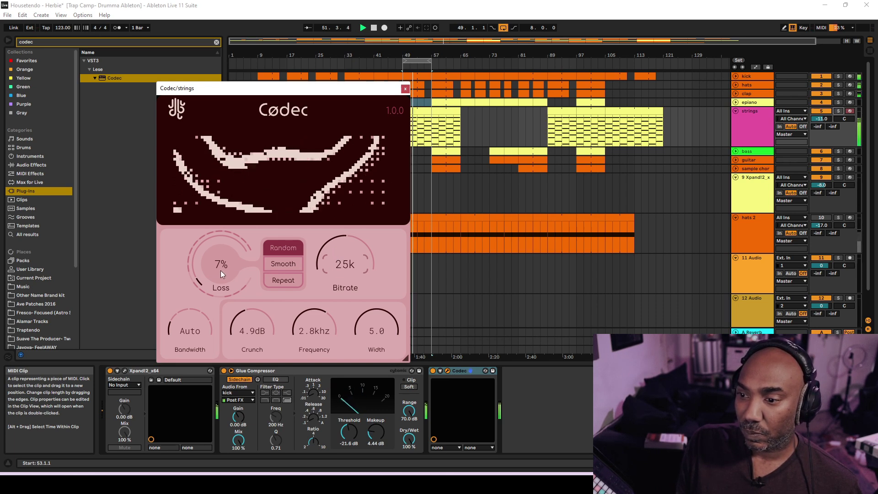
# Switch the strings Codec to Smooth mode with 2% Loss, set Frequency to 1.6khz and reduce the Width.
pyautogui.click(277, 266)
pyautogui.moveTo(219, 270); pyautogui.dragTo(226, 285)
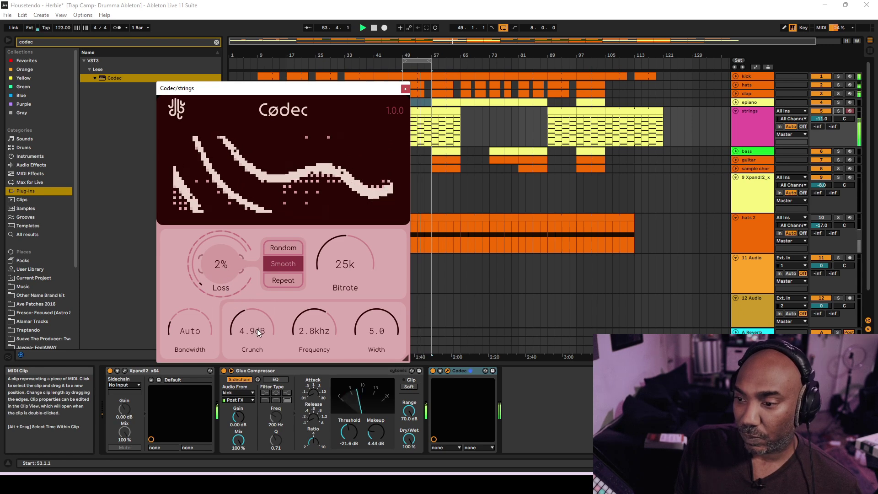
pyautogui.moveTo(321, 318); pyautogui.dragTo(323, 334)
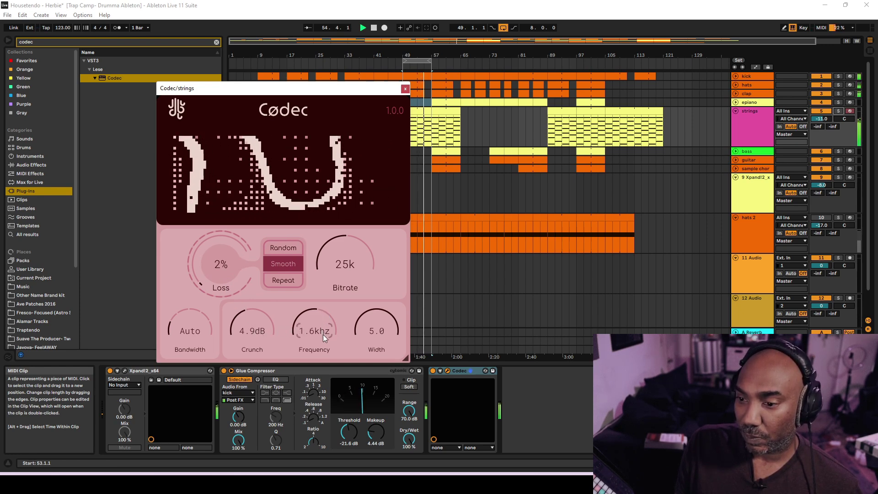
pyautogui.moveTo(372, 320); pyautogui.dragTo(370, 337)
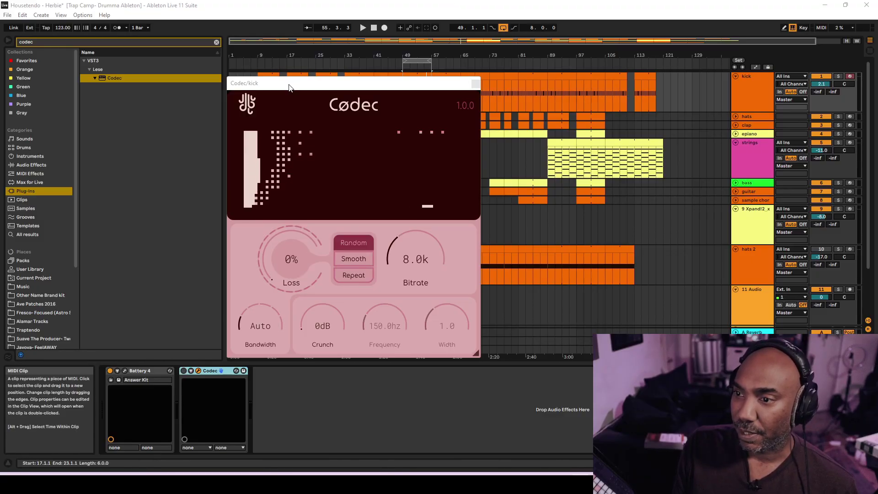
# Bring the kick Codec's Loss down to 0% and raise its Crunch to 17dB.
pyautogui.moveTo(289, 88); pyautogui.dragTo(279, 92)
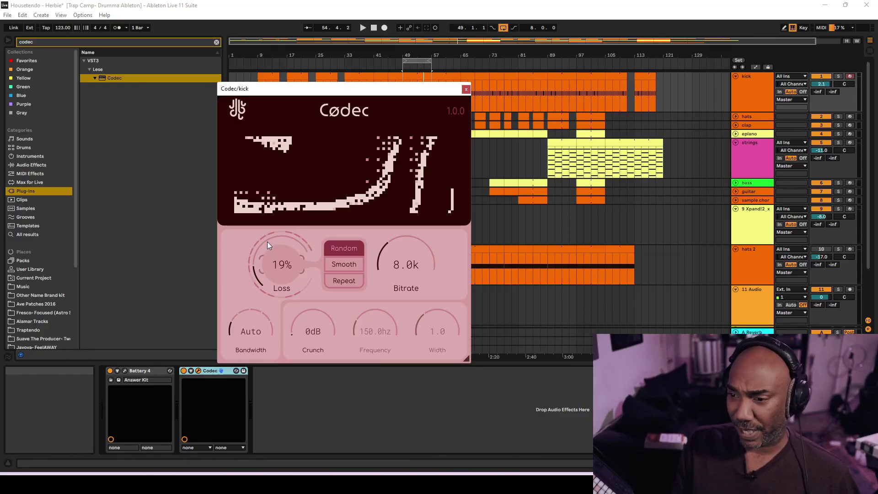
pyautogui.moveTo(267, 266); pyautogui.dragTo(295, 315)
pyautogui.moveTo(278, 275); pyautogui.dragTo(319, 359)
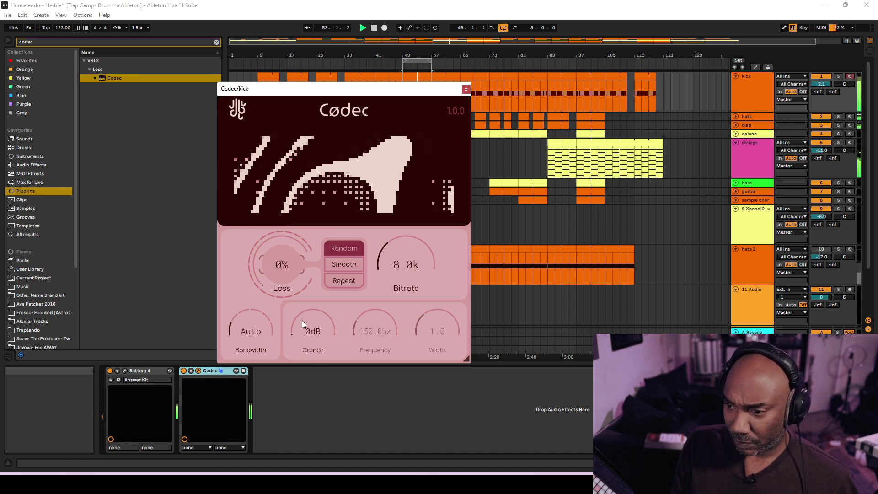
pyautogui.moveTo(290, 321); pyautogui.dragTo(300, 315)
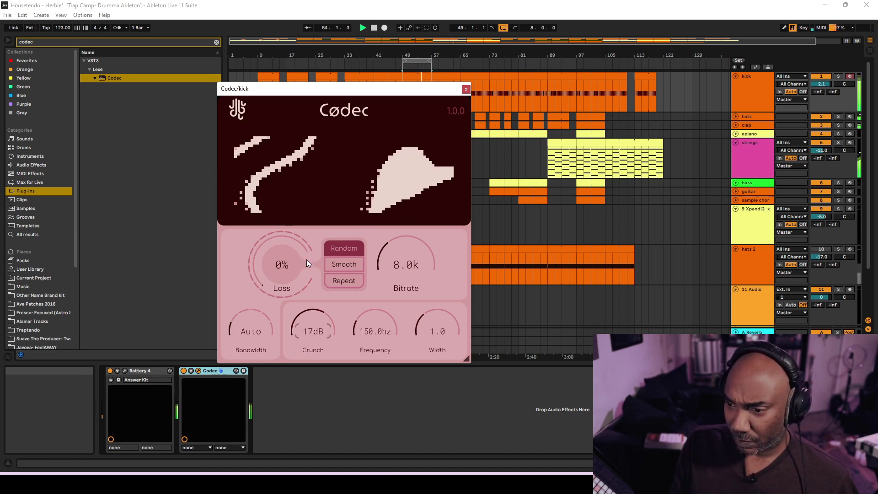